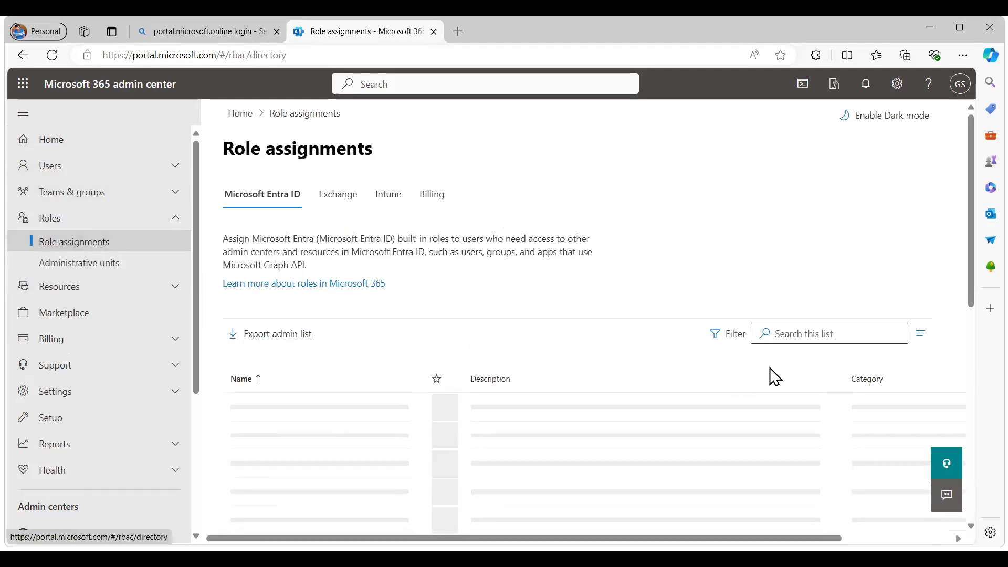
Search the Microsoft Entra ID role assignments list for "Teams" and look through the matching roles
{"action": "left_click", "coordinate": [819, 334]}
{"action": "type", "text": "Teams"}
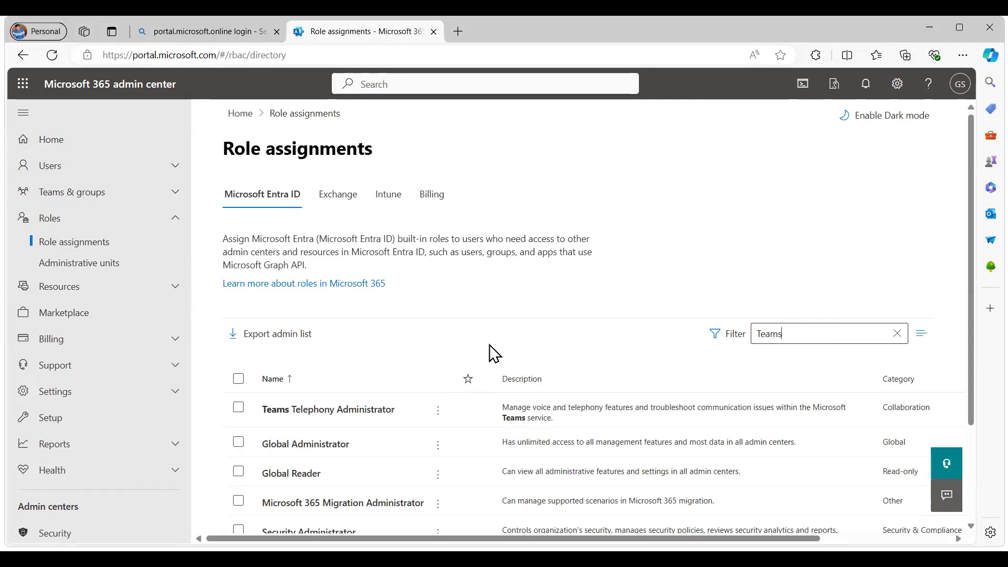
{"action": "scroll", "coordinate": [494, 354], "scroll_direction": "down", "scroll_amount": 3}
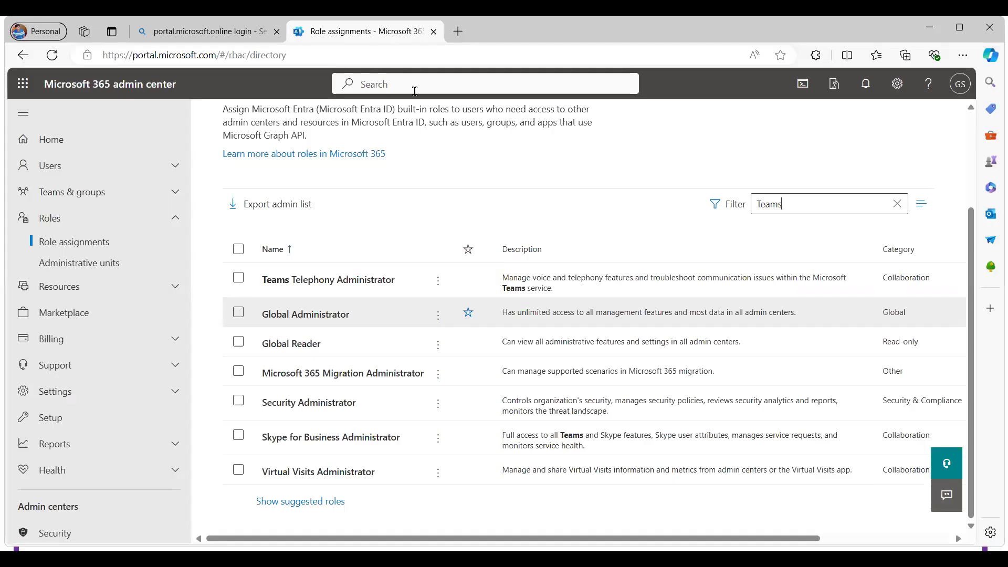
Search the whole admin center for "Teams" and find the roles category on the full results page
{"action": "left_click", "coordinate": [414, 85]}
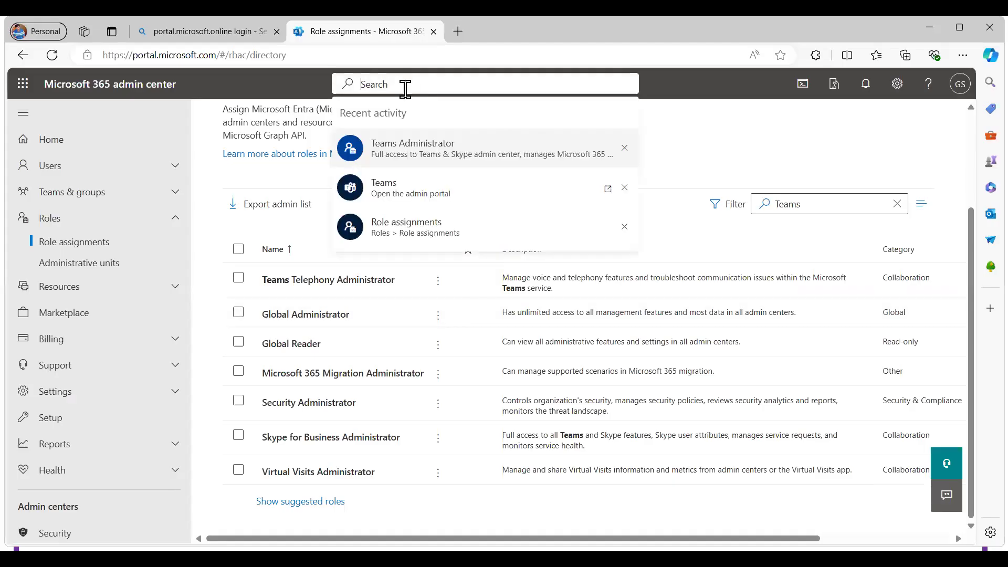
{"action": "type", "text": "Teams"}
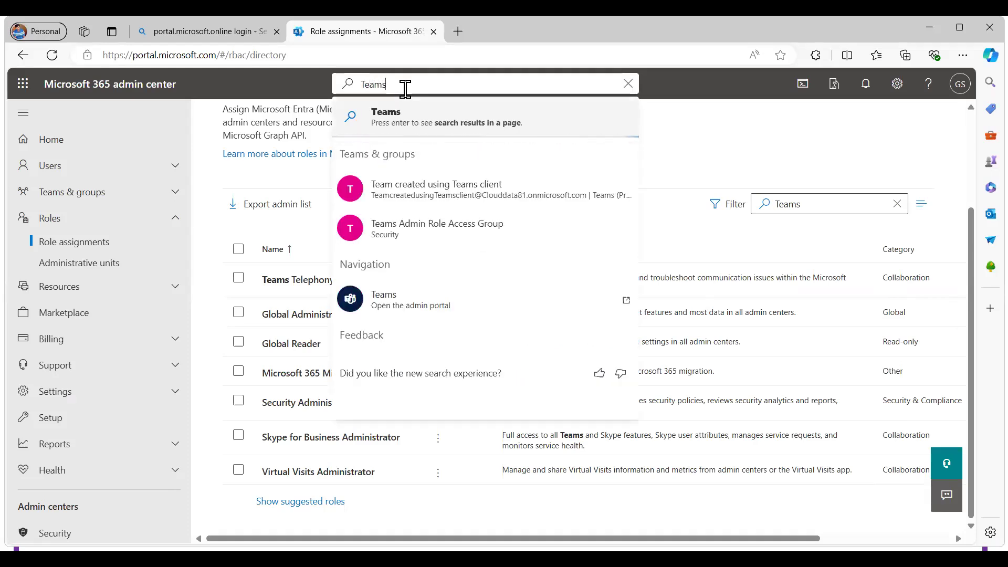
{"action": "left_click", "coordinate": [389, 113]}
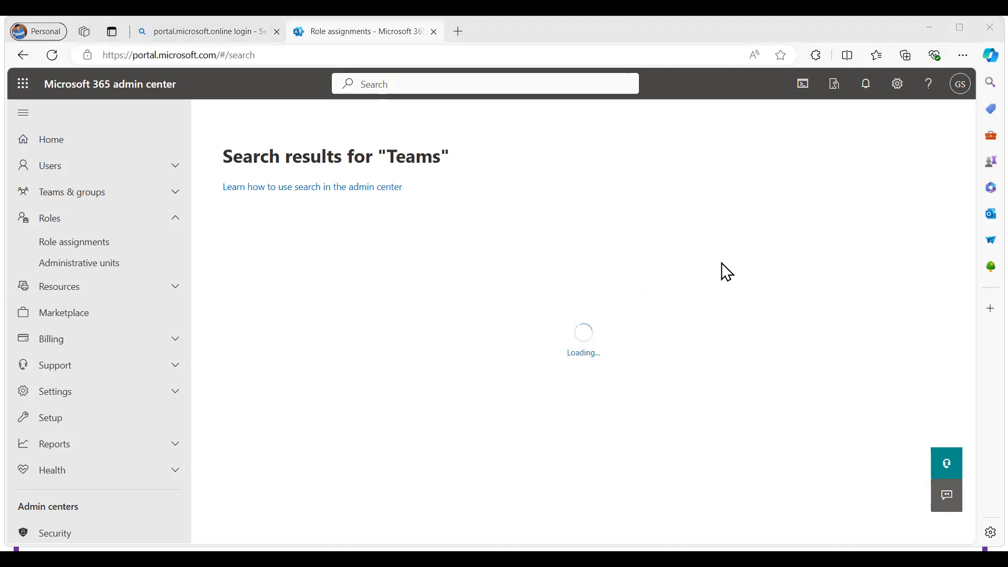
{"action": "scroll", "coordinate": [726, 271], "scroll_direction": "down", "scroll_amount": 8}
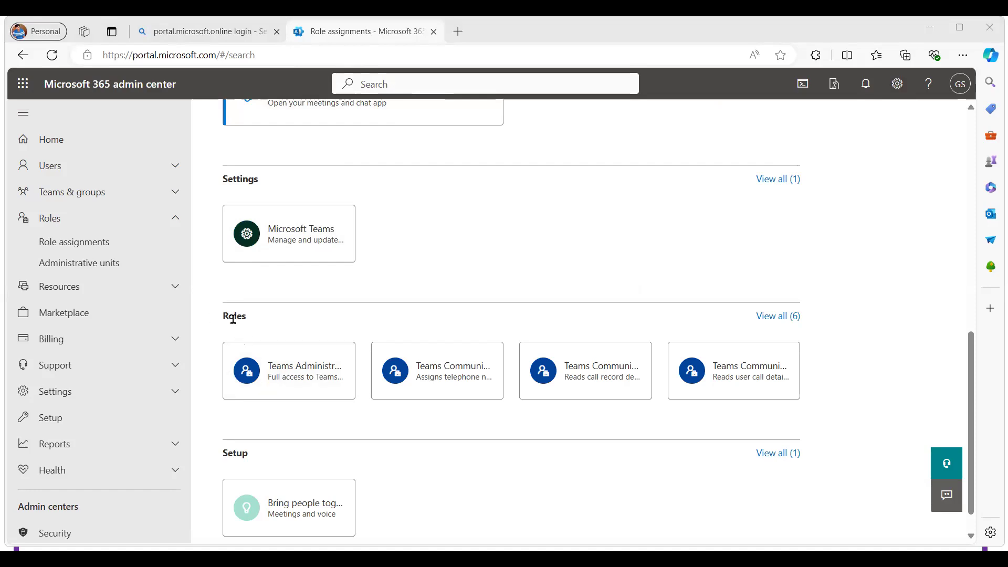
{"action": "scroll", "coordinate": [233, 319], "scroll_direction": "up", "scroll_amount": 10}
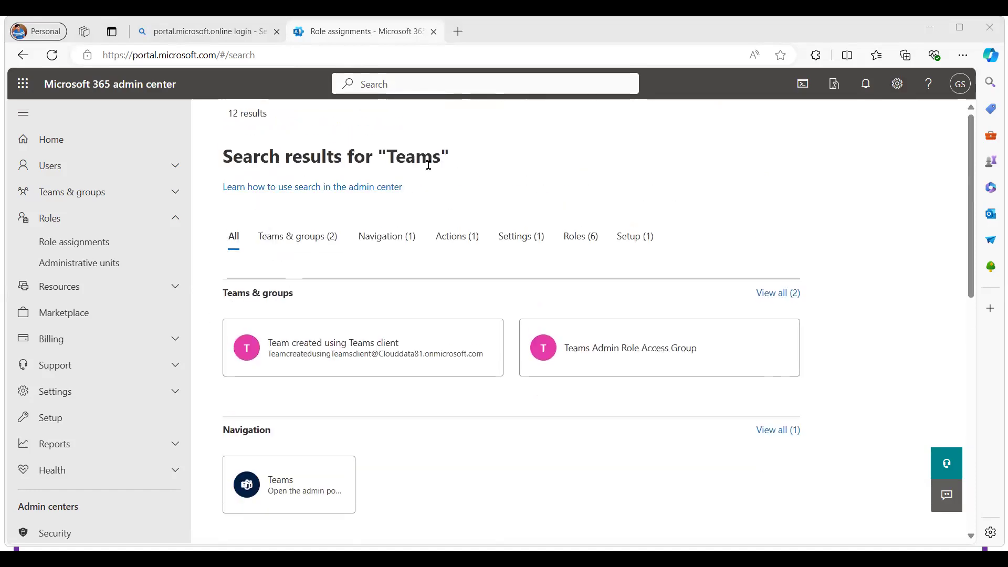
{"action": "scroll", "coordinate": [533, 240], "scroll_direction": "down", "scroll_amount": 4}
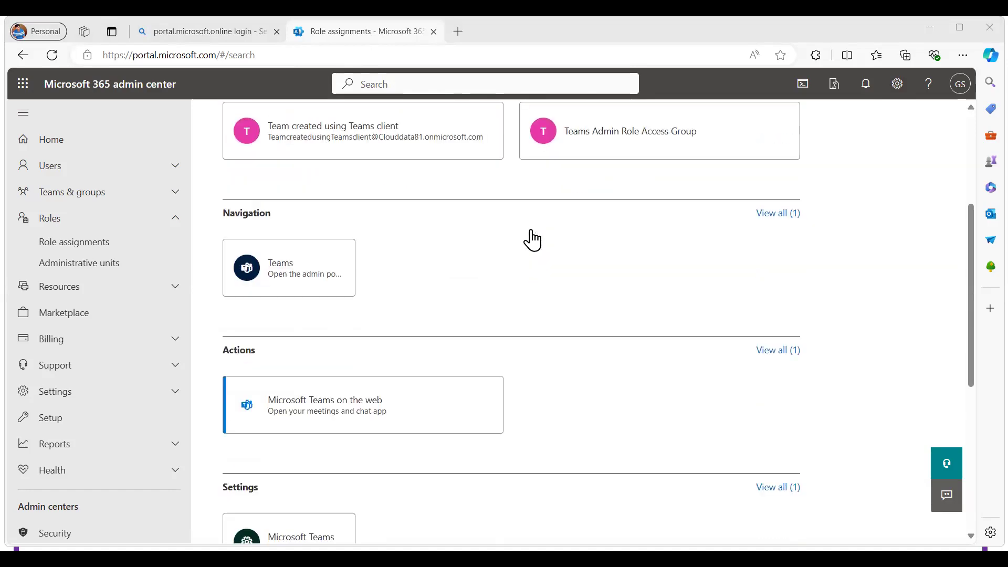
{"action": "scroll", "coordinate": [532, 240], "scroll_direction": "down", "scroll_amount": 6}
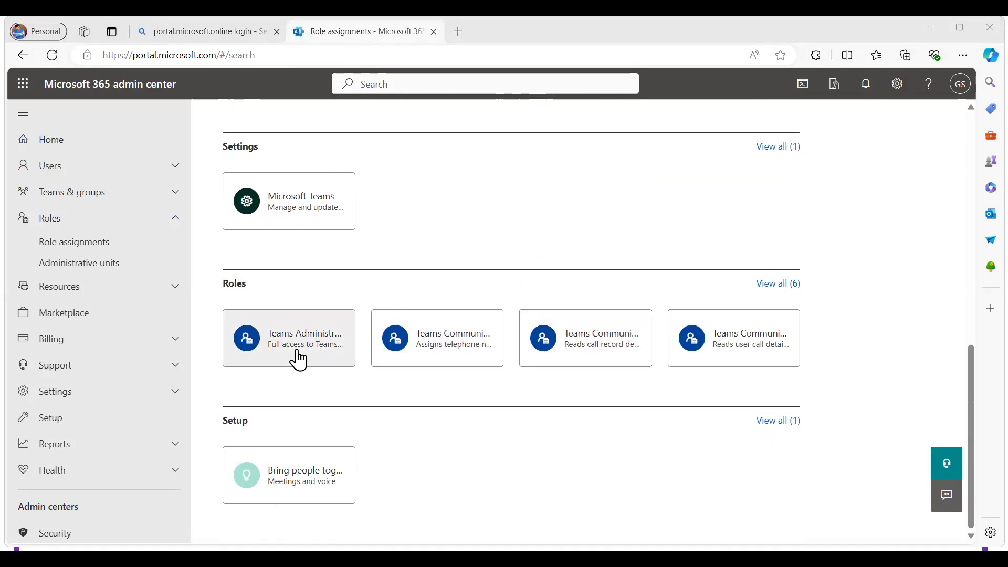
Show all role results for "Teams" and open the details of the Teams Administrator role
{"action": "left_click", "coordinate": [786, 284]}
{"action": "scroll", "coordinate": [313, 320], "scroll_direction": "down", "scroll_amount": 1}
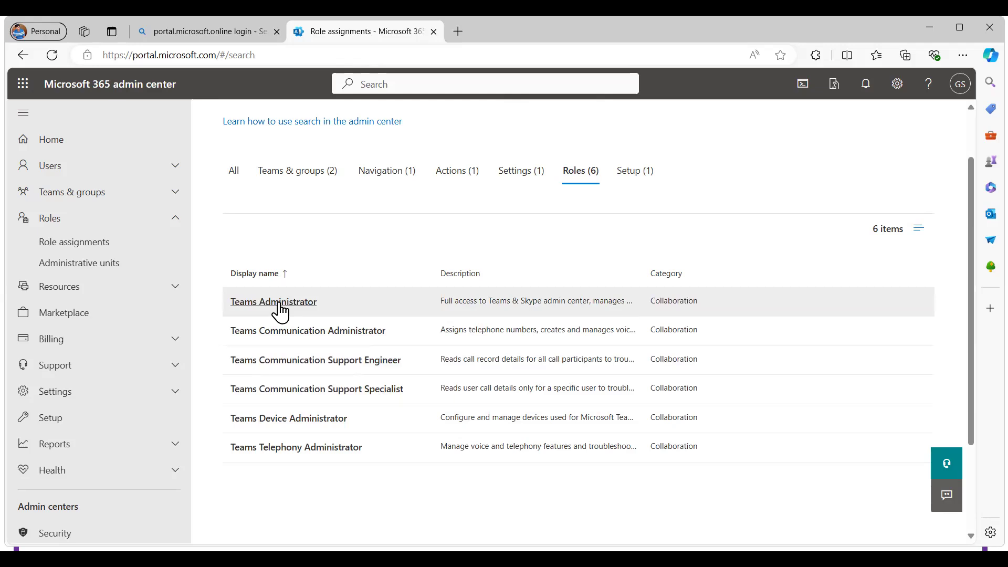
{"action": "scroll", "coordinate": [281, 312], "scroll_direction": "down", "scroll_amount": 2}
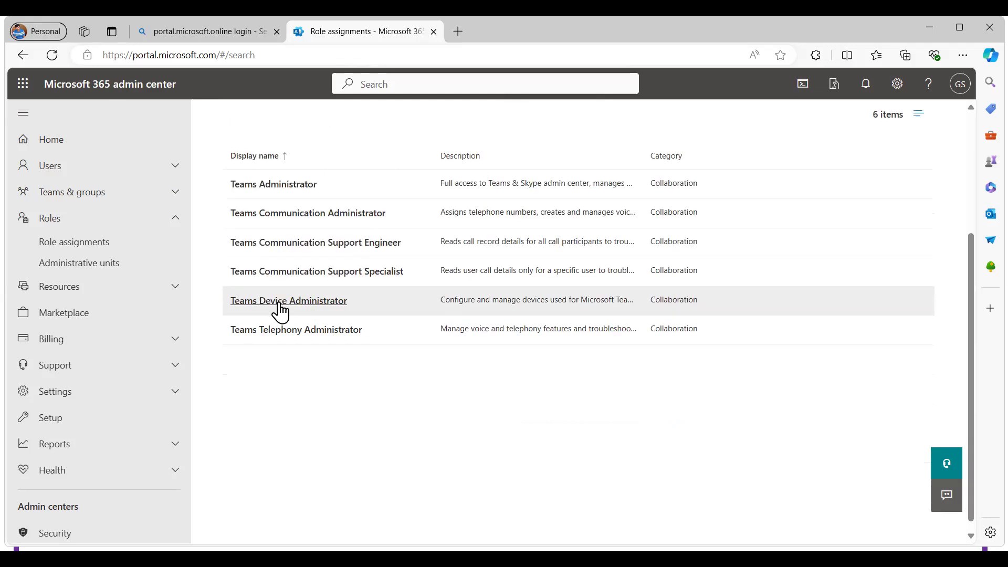
{"action": "left_click", "coordinate": [291, 194]}
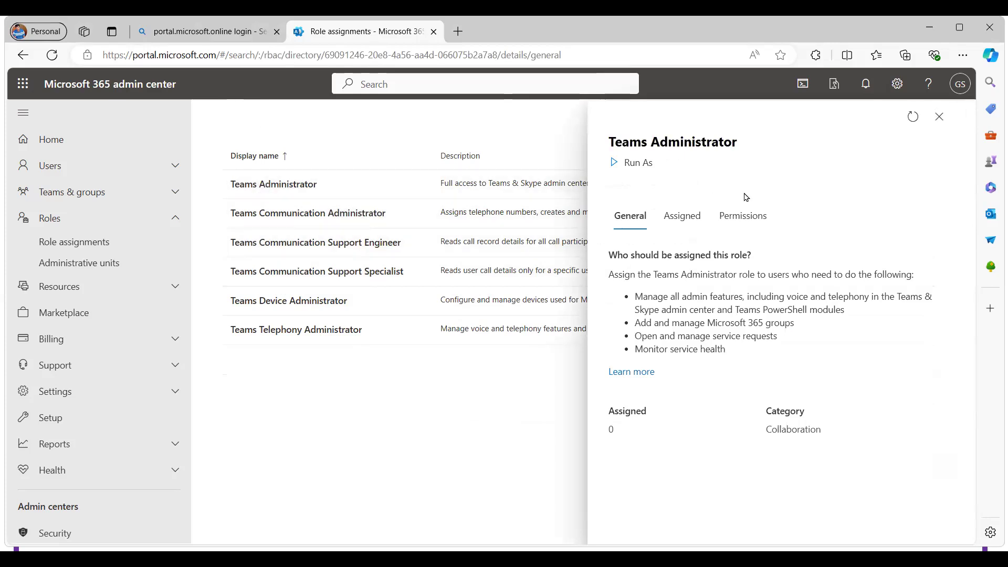
Read the general description of who should be assigned the Teams Administrator role and which tasks it covers
{"action": "left_click_drag", "start_coordinate": [623, 257], "coordinate": [760, 261]}
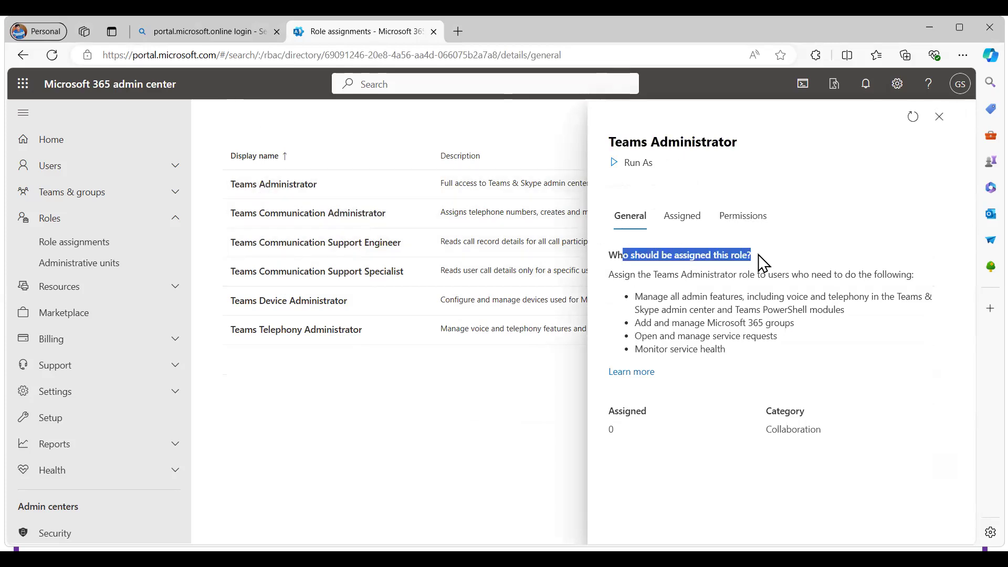
{"action": "triple_click", "coordinate": [645, 275]}
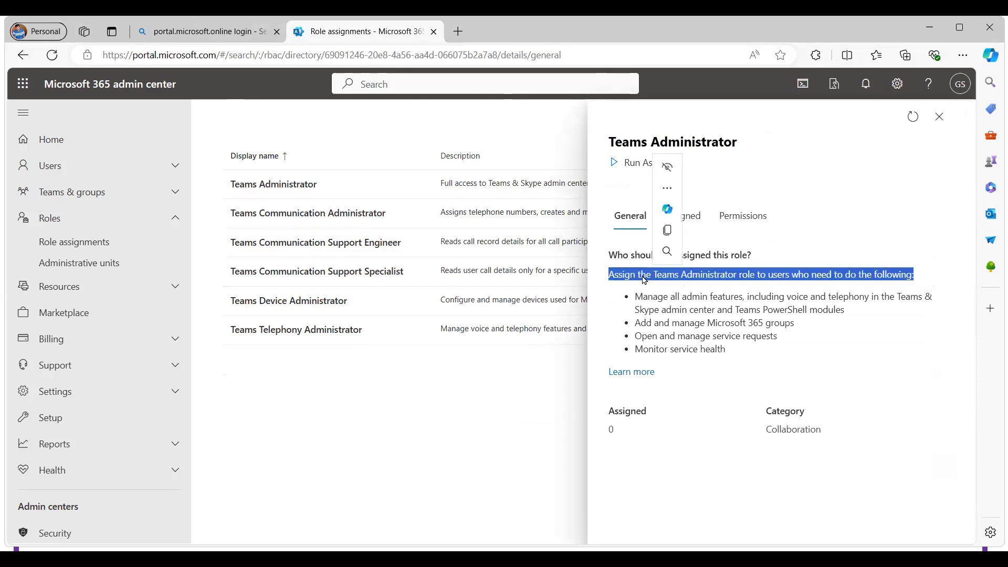
{"action": "triple_click", "coordinate": [774, 278]}
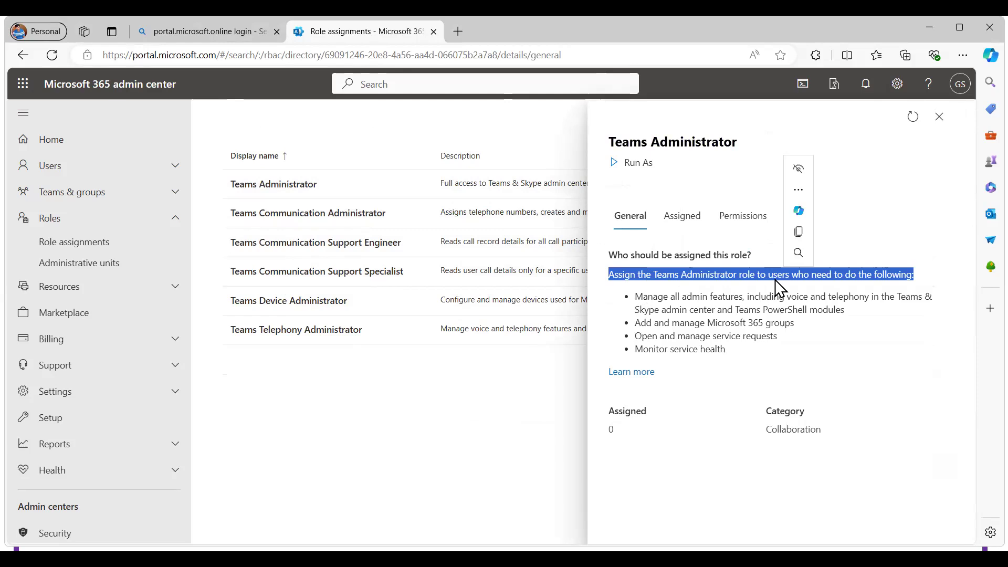
{"action": "triple_click", "coordinate": [666, 296]}
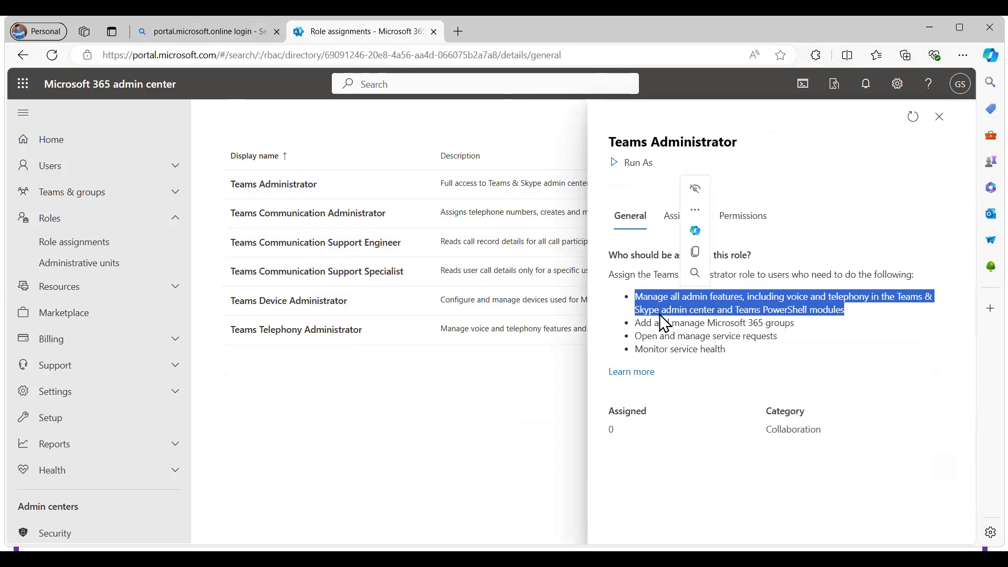
{"action": "left_click", "coordinate": [735, 344]}
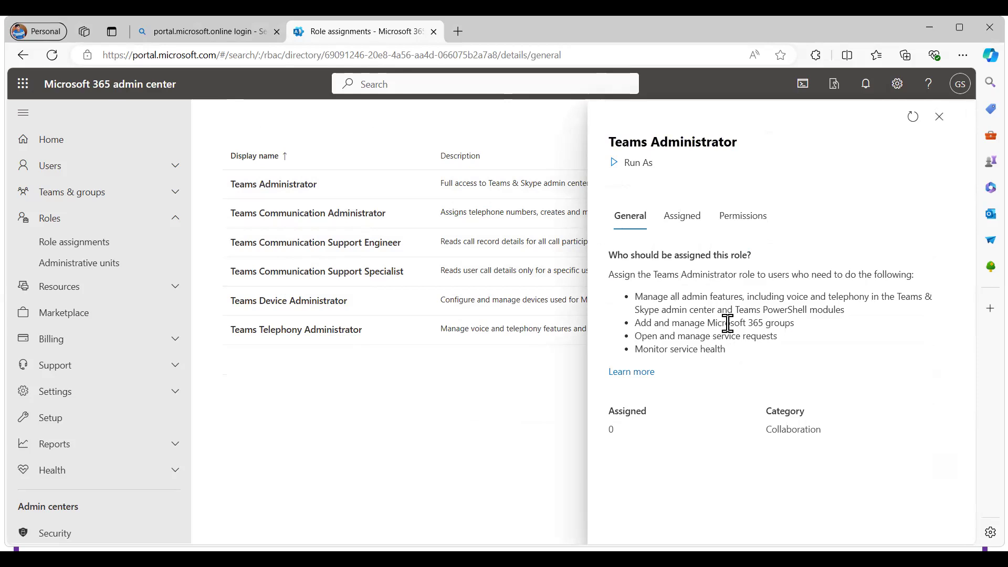
{"action": "triple_click", "coordinate": [649, 340]}
{"action": "left_click", "coordinate": [686, 364]}
{"action": "triple_click", "coordinate": [688, 350]}
{"action": "left_click", "coordinate": [701, 387]}
Show the Teams Administrator role's permissions and examine those for managing and creating items
{"action": "left_click", "coordinate": [683, 225]}
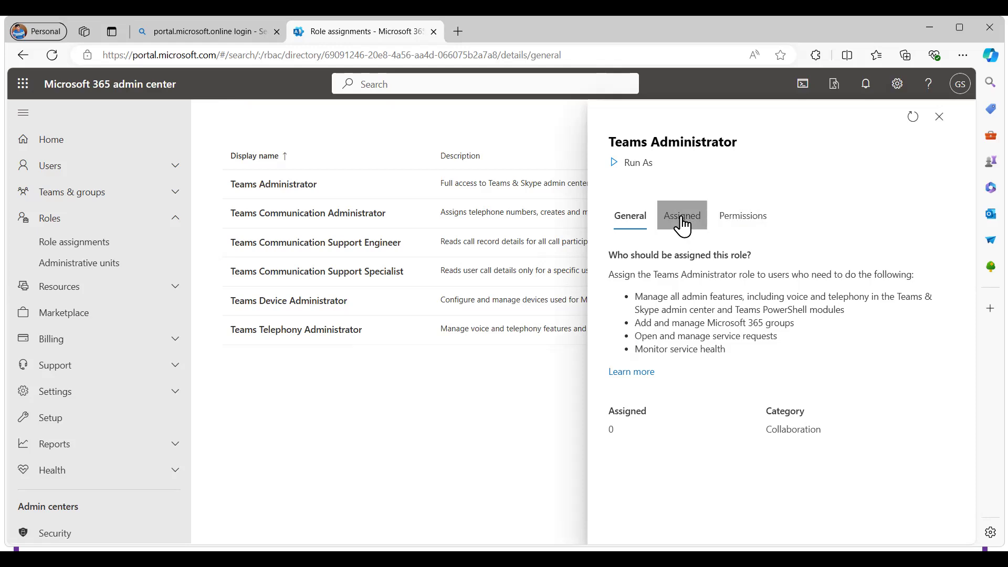
{"action": "left_click", "coordinate": [743, 230]}
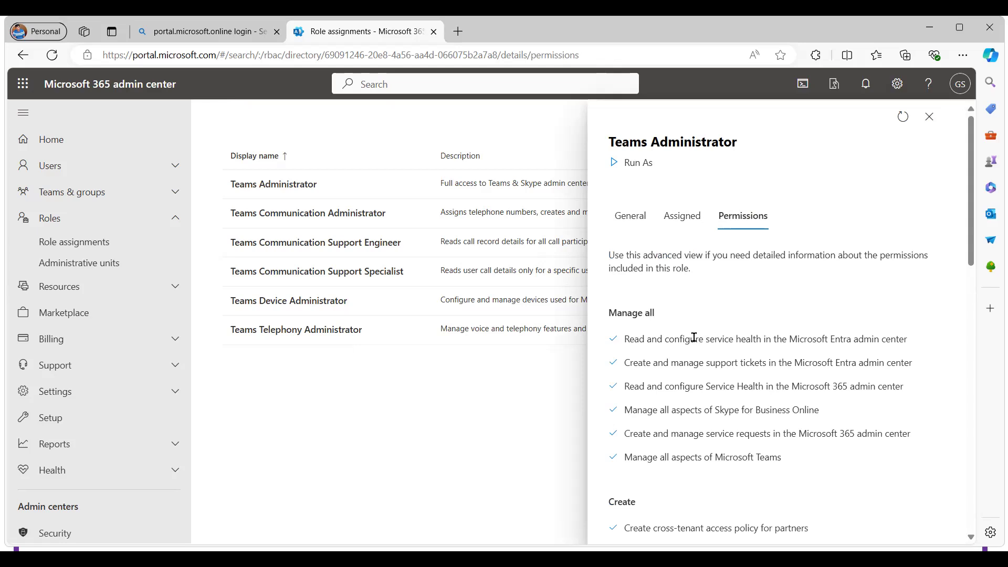
{"action": "scroll", "coordinate": [694, 338], "scroll_direction": "down", "scroll_amount": 2}
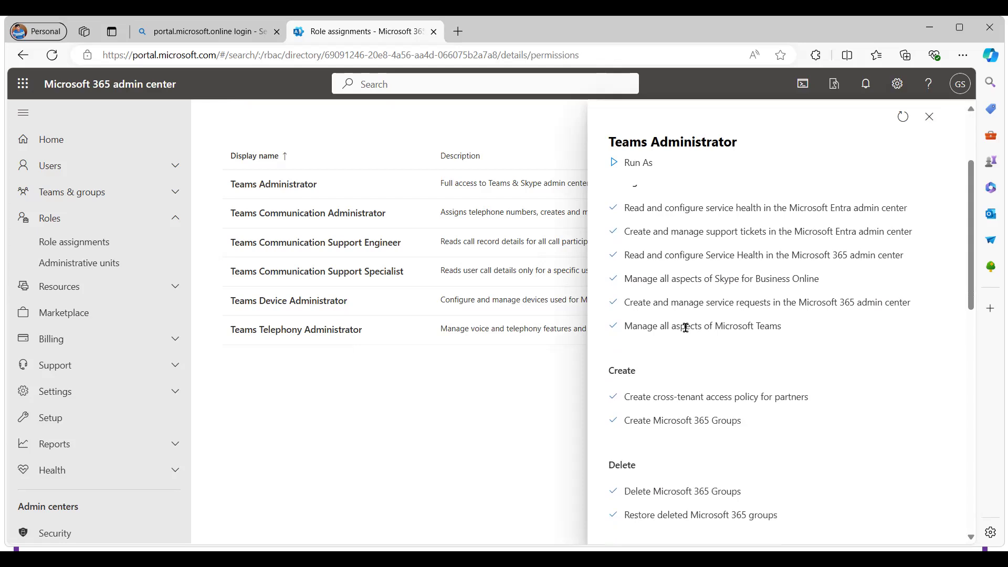
{"action": "scroll", "coordinate": [683, 325], "scroll_direction": "up", "scroll_amount": 1}
{"action": "left_click_drag", "start_coordinate": [634, 273], "coordinate": [885, 273]}
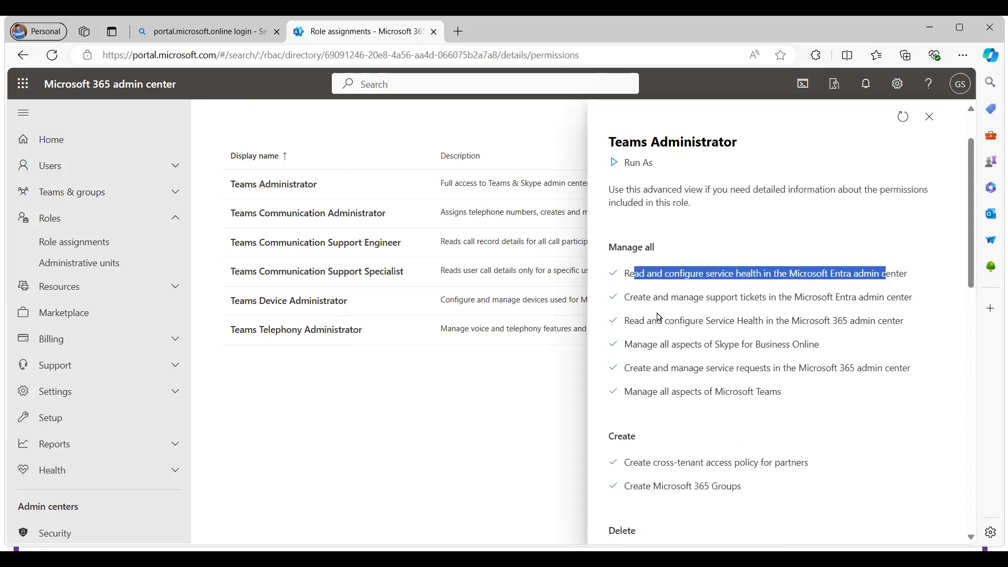
{"action": "left_click_drag", "start_coordinate": [650, 302], "coordinate": [841, 296]}
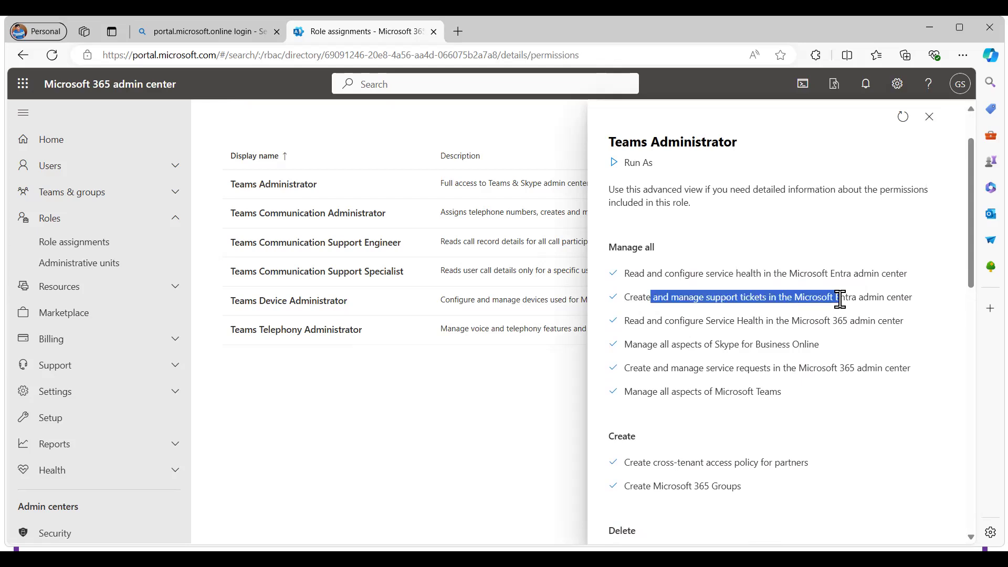
{"action": "left_click", "coordinate": [701, 462]}
{"action": "left_click_drag", "start_coordinate": [700, 462], "coordinate": [832, 454]}
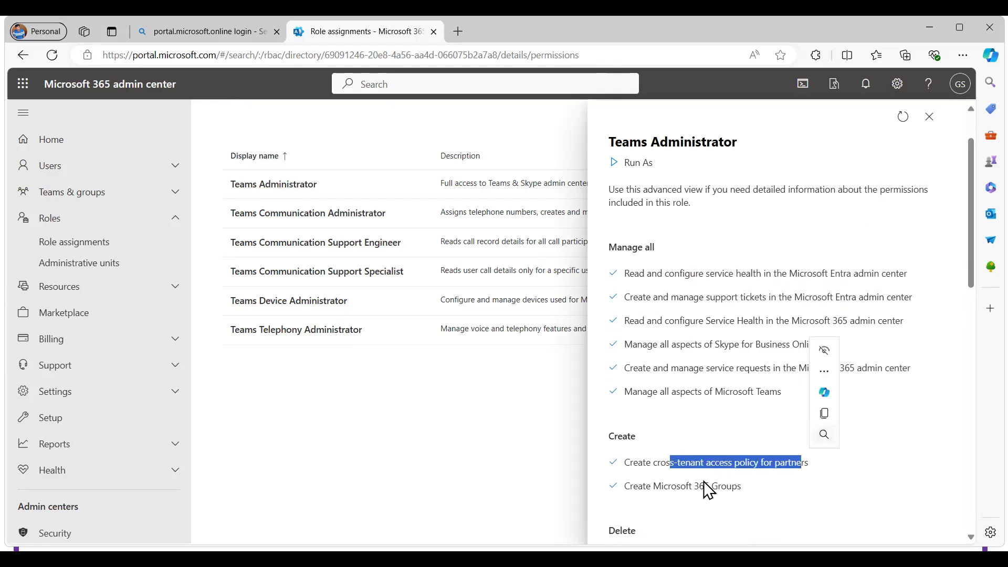
{"action": "left_click", "coordinate": [662, 483]}
{"action": "triple_click", "coordinate": [663, 483]}
Review the role's delete, modify, read and uncategorized permissions
{"action": "scroll", "coordinate": [835, 437], "scroll_direction": "down", "scroll_amount": 5}
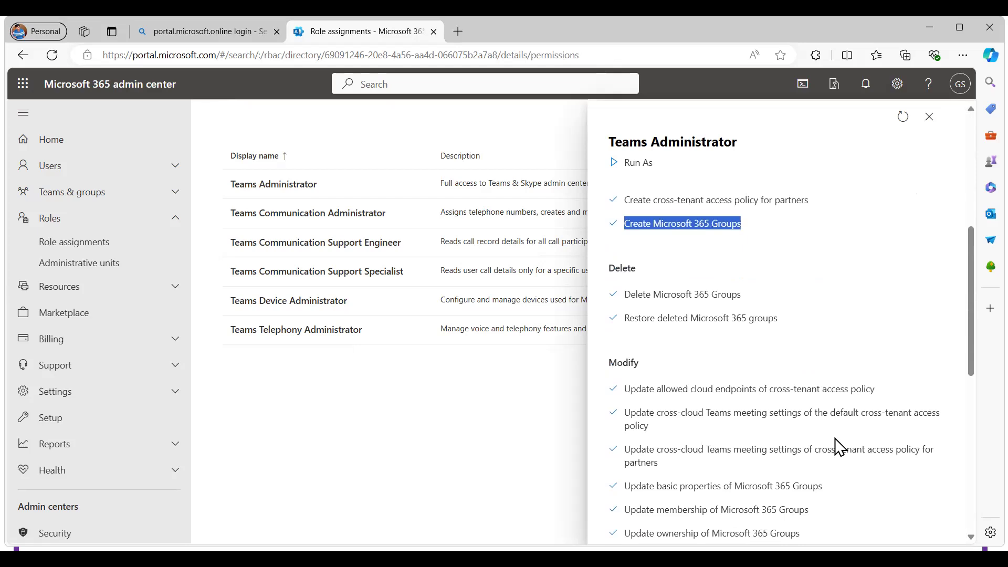
{"action": "double_click", "coordinate": [670, 295]}
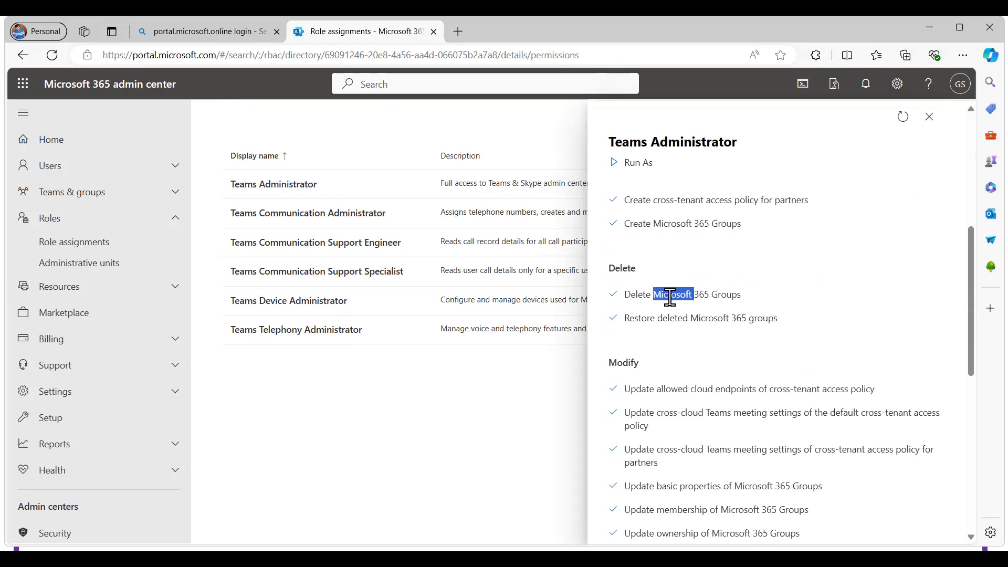
{"action": "triple_click", "coordinate": [706, 320]}
{"action": "scroll", "coordinate": [706, 375], "scroll_direction": "down", "scroll_amount": 3}
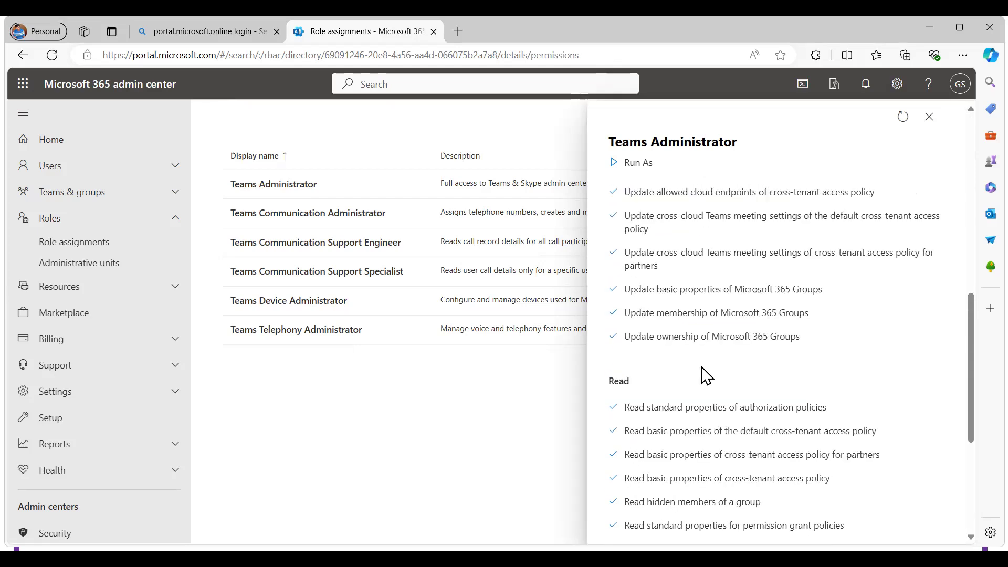
{"action": "scroll", "coordinate": [706, 376], "scroll_direction": "down", "scroll_amount": 4}
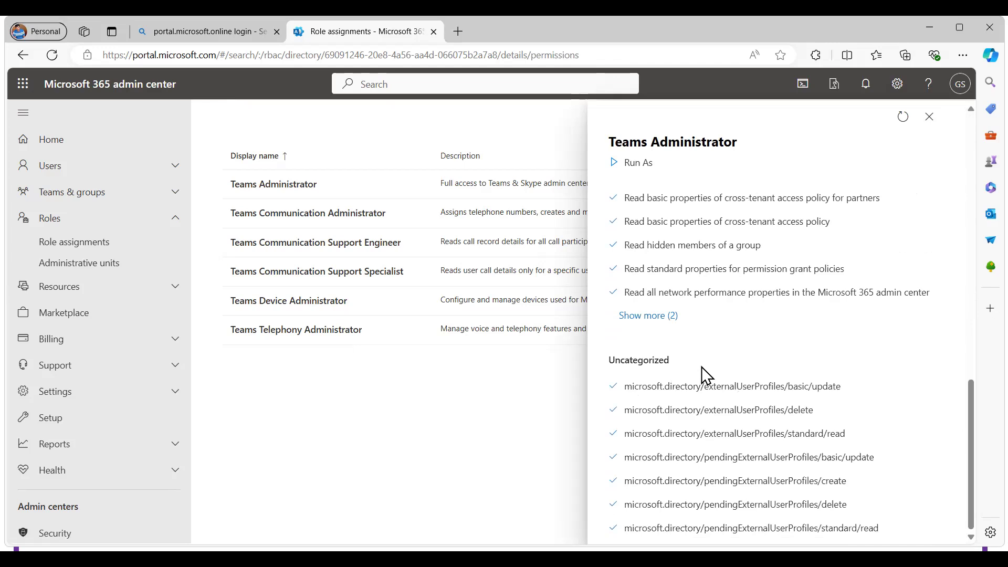
{"action": "scroll", "coordinate": [702, 367], "scroll_direction": "up", "scroll_amount": 10}
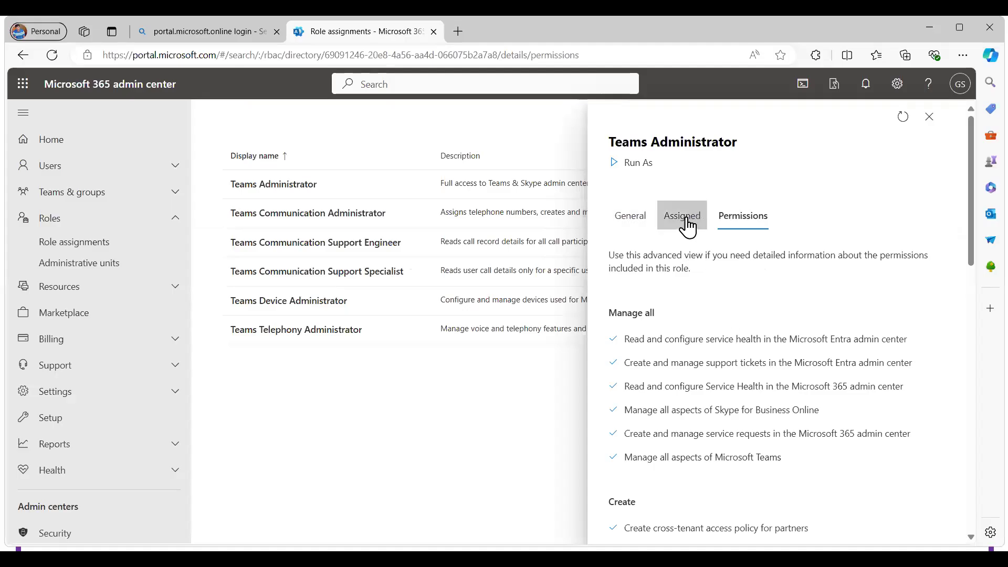
Assign the Teams Administrator role to the third user in the list of available users
{"action": "left_click", "coordinate": [685, 220]}
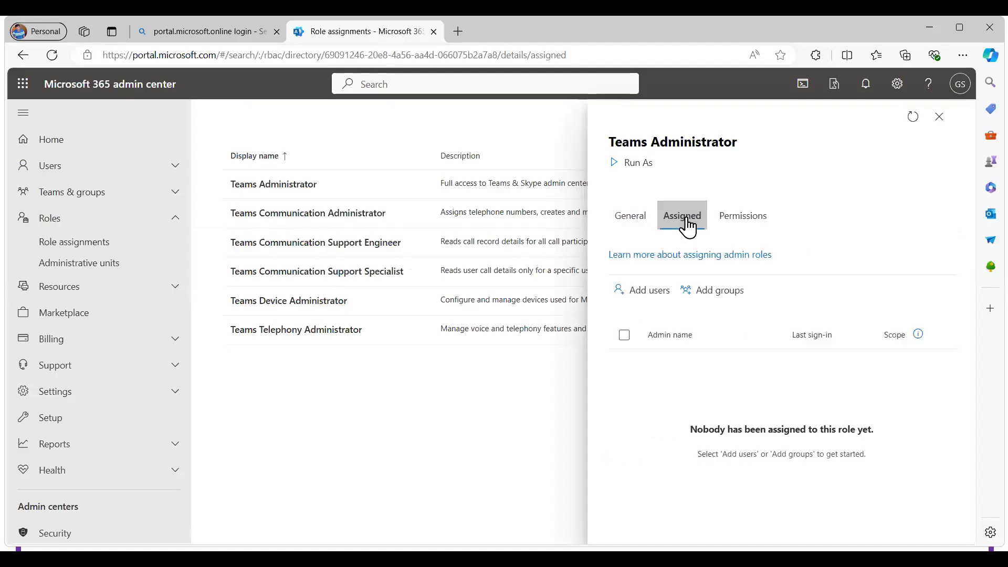
{"action": "left_click", "coordinate": [656, 294]}
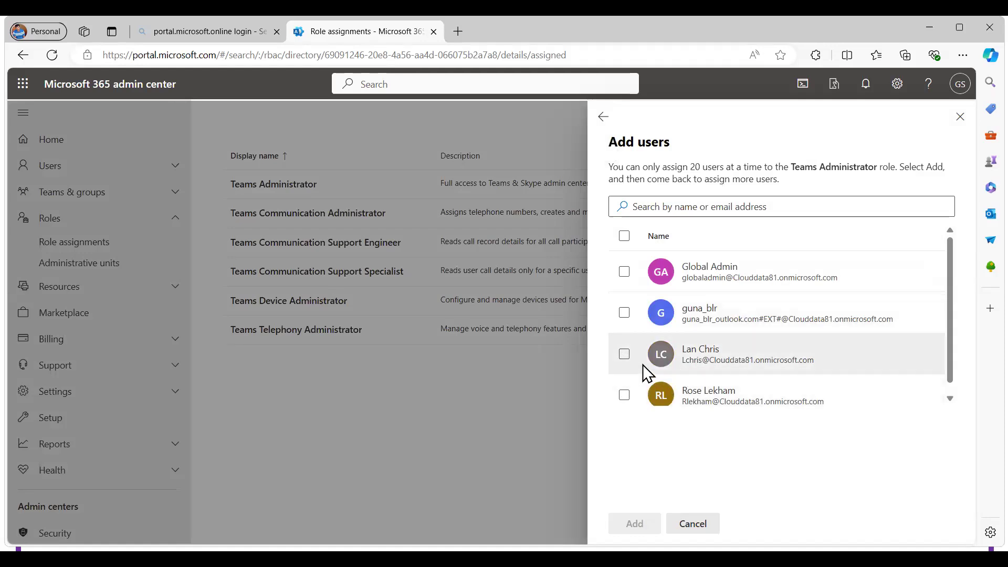
{"action": "left_click", "coordinate": [625, 355]}
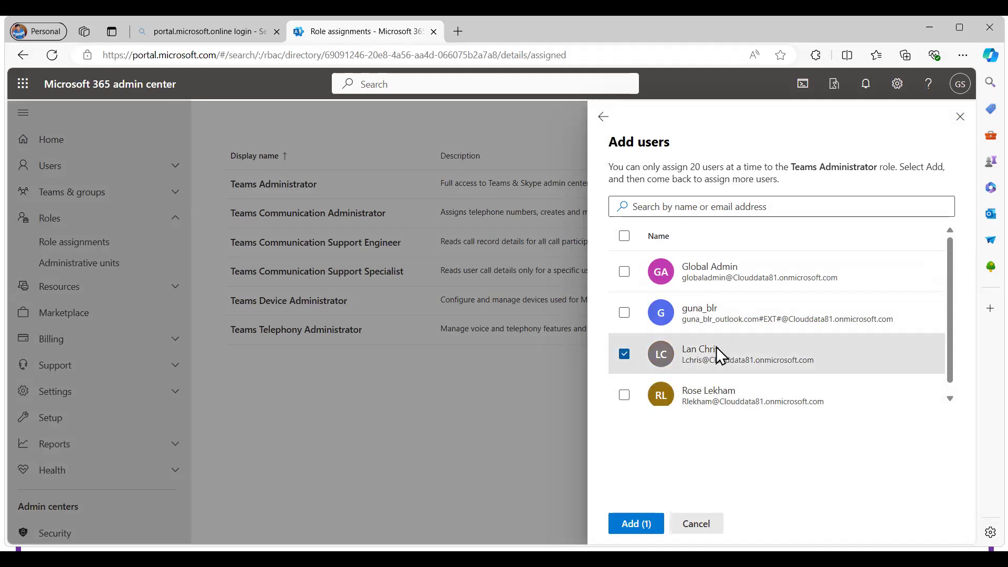
{"action": "left_click", "coordinate": [630, 525]}
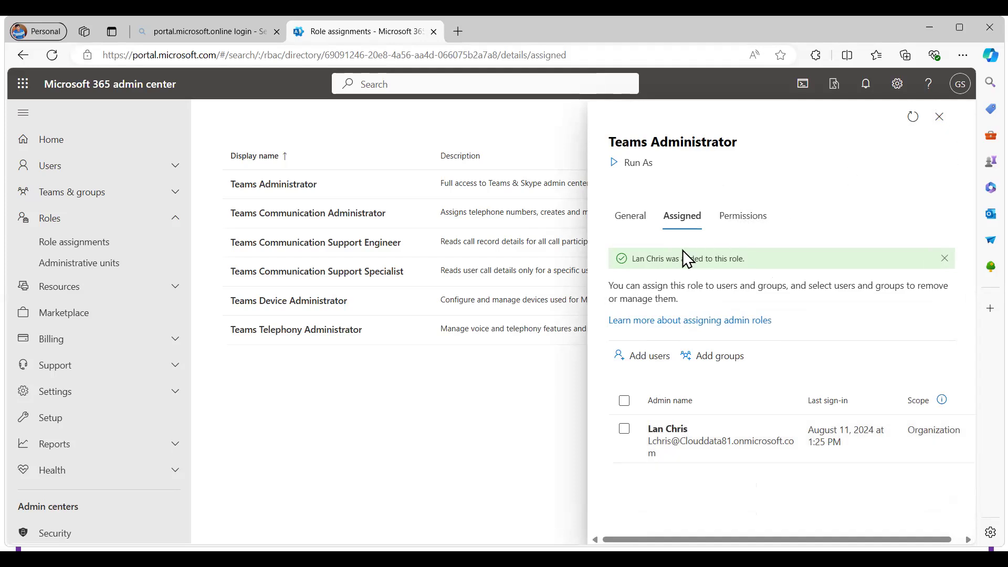
Assign the Teams Administrator role to the Teams Admin Role Access Group security group and close the role's details
{"action": "left_click", "coordinate": [723, 361]}
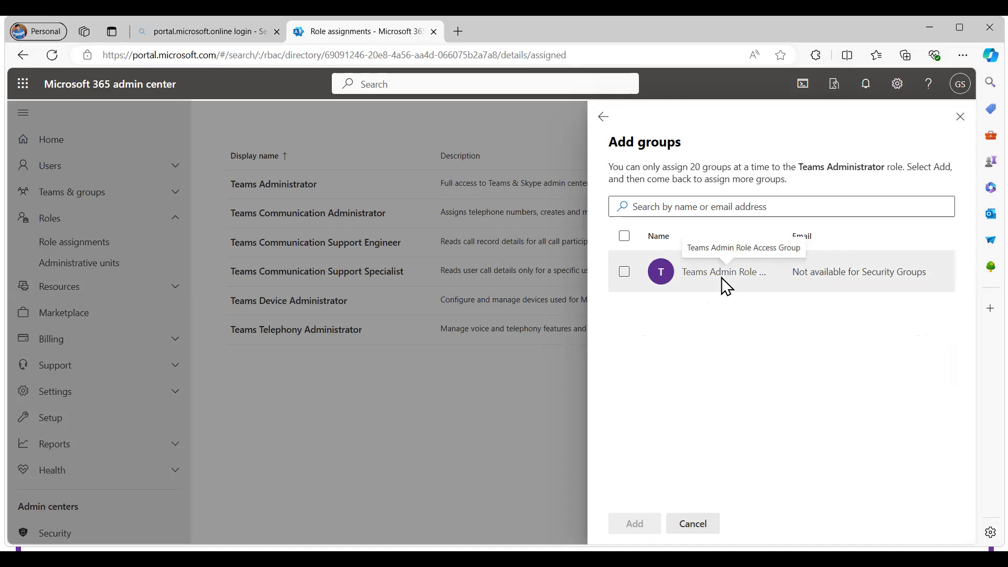
{"action": "left_click", "coordinate": [625, 274]}
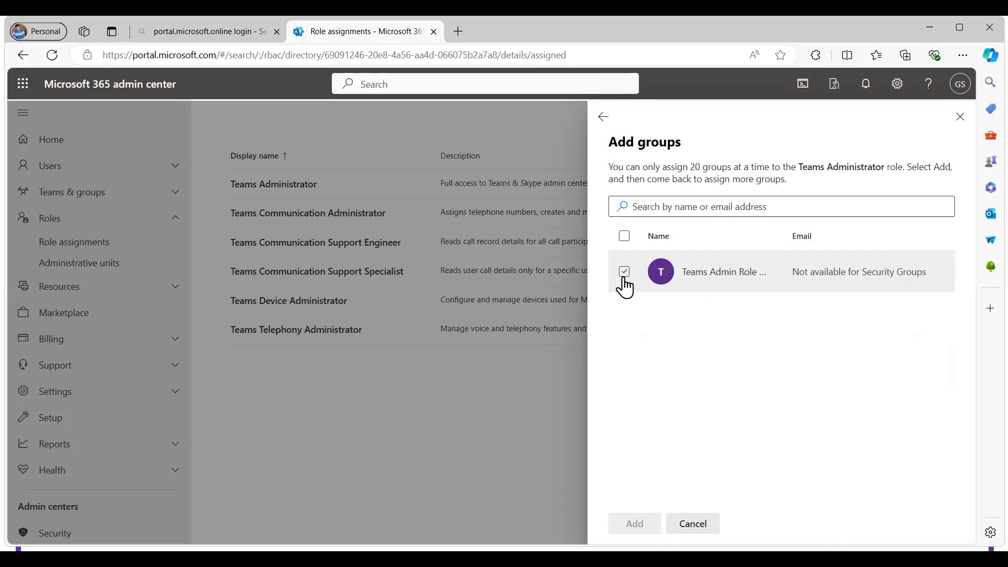
{"action": "left_click", "coordinate": [625, 280]}
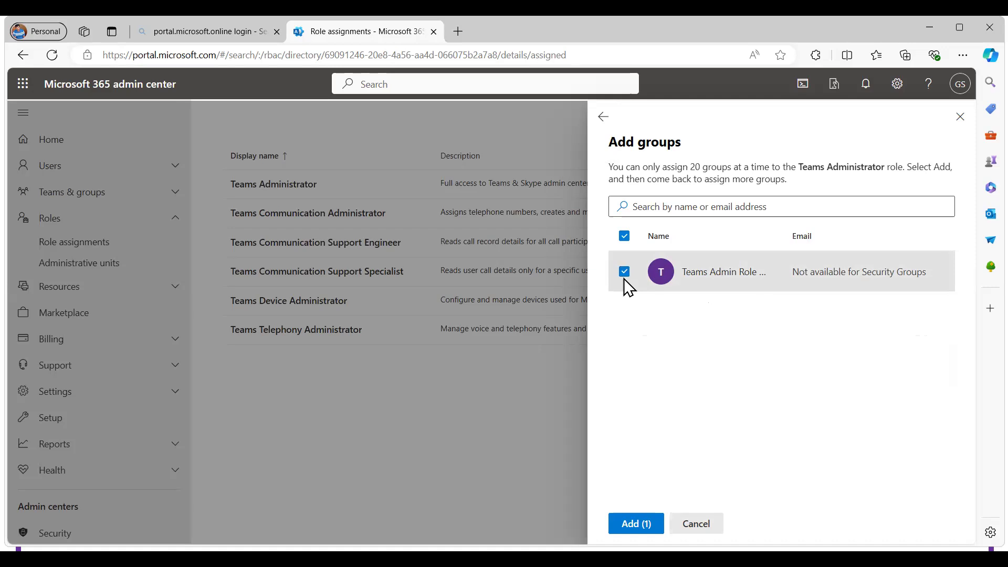
{"action": "left_click", "coordinate": [639, 525]}
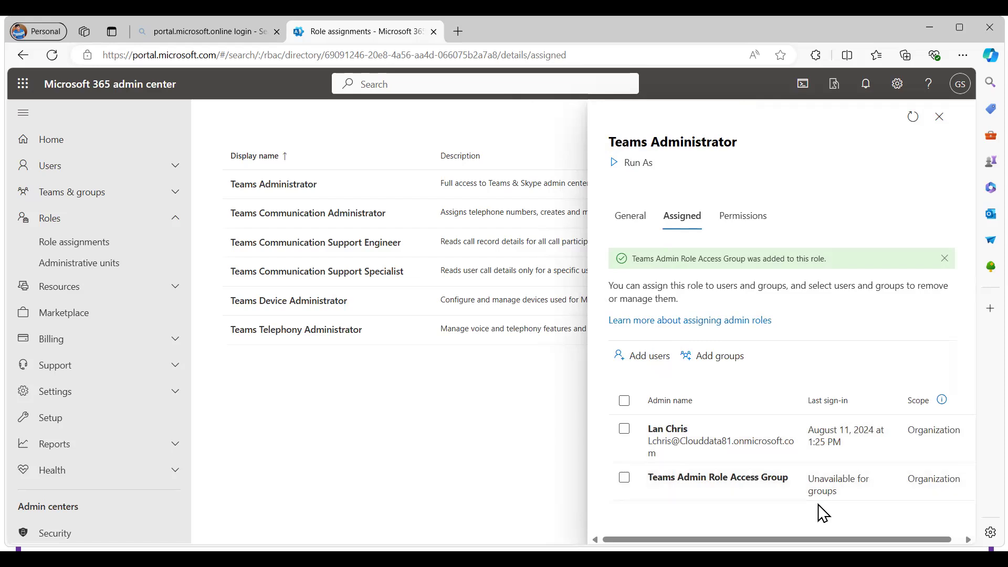
{"action": "left_click", "coordinate": [628, 227]}
{"action": "left_click", "coordinate": [937, 120]}
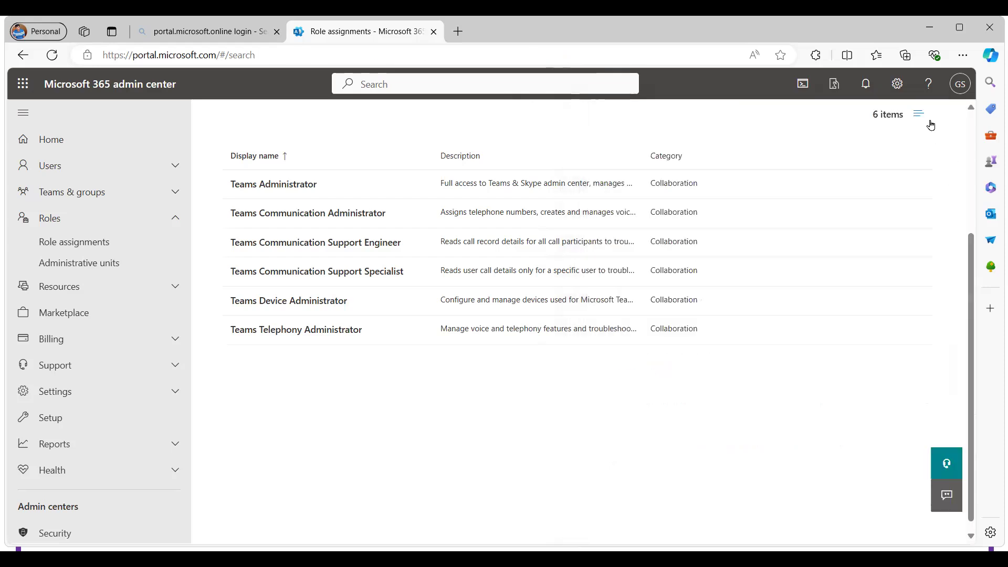
Open the Teams Communication Administrator role and read which tasks call for assigning it
{"action": "left_click", "coordinate": [302, 217]}
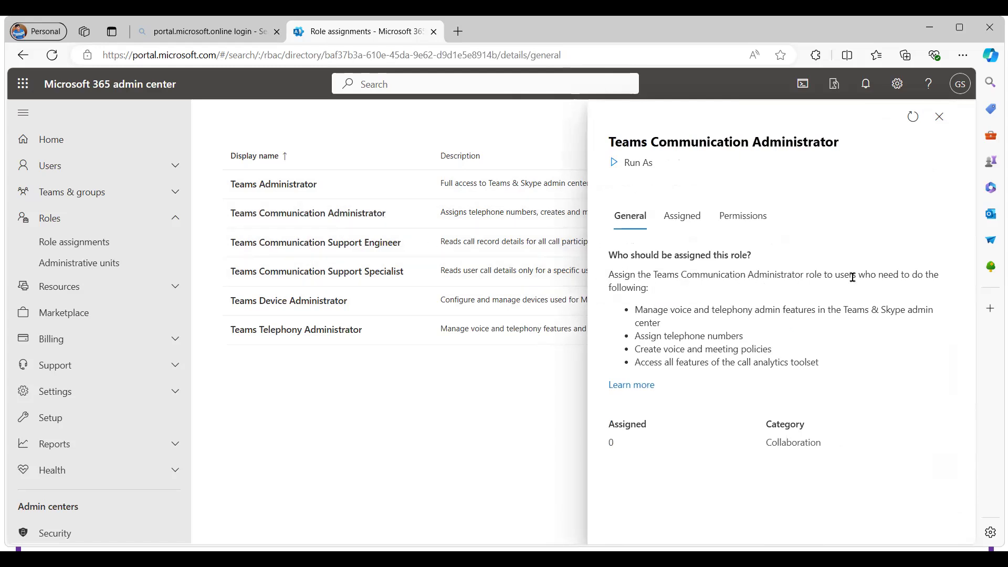
{"action": "left_click_drag", "start_coordinate": [643, 309], "coordinate": [691, 309]}
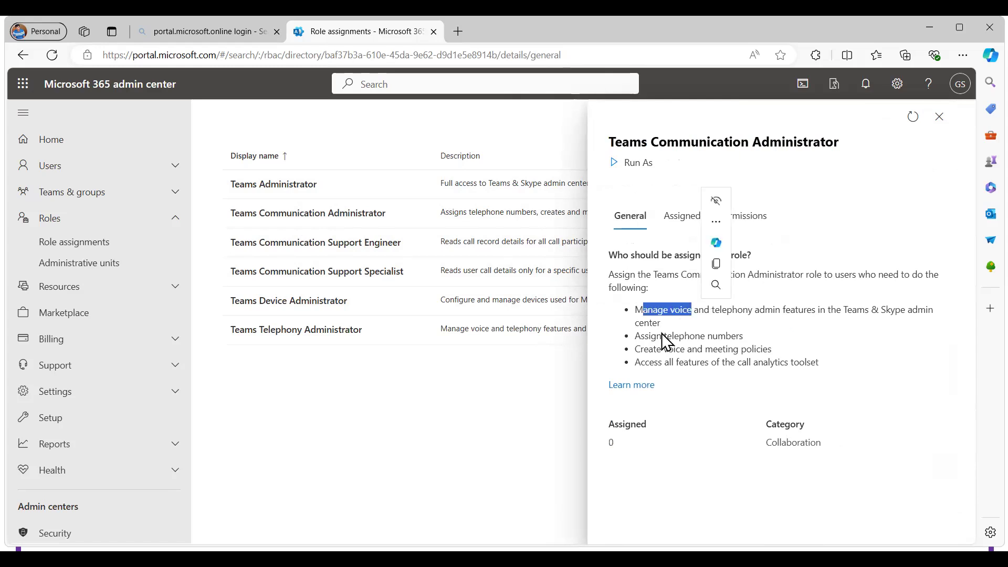
{"action": "left_click_drag", "start_coordinate": [642, 349], "coordinate": [762, 349]}
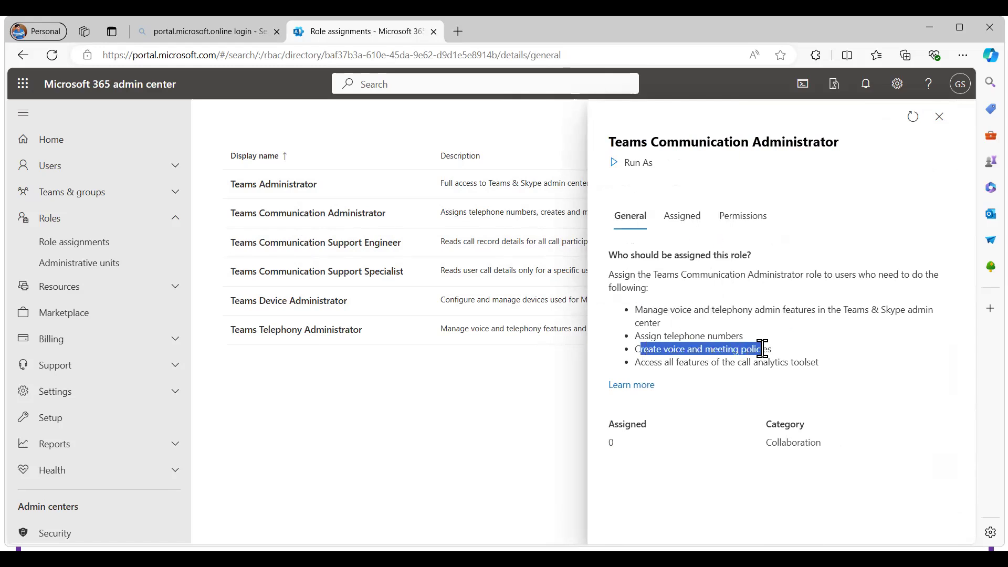
{"action": "left_click_drag", "start_coordinate": [670, 362], "coordinate": [737, 365]}
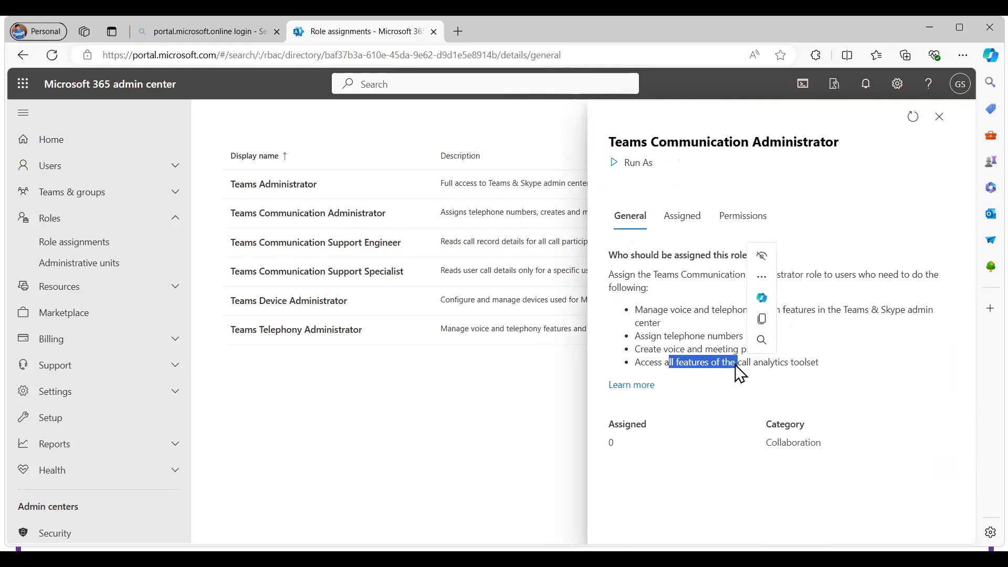
Read the Teams Communication Support Specialist role's general description of who should be assigned it, and close its details
{"action": "left_click", "coordinate": [332, 278]}
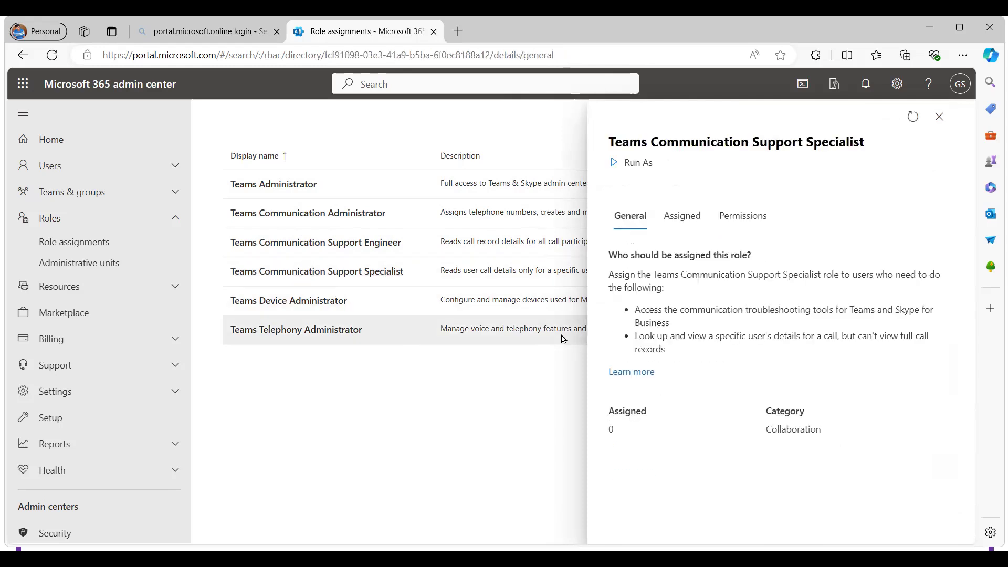
{"action": "left_click_drag", "start_coordinate": [721, 309], "coordinate": [915, 311]}
{"action": "left_click_drag", "start_coordinate": [667, 336], "coordinate": [929, 350]}
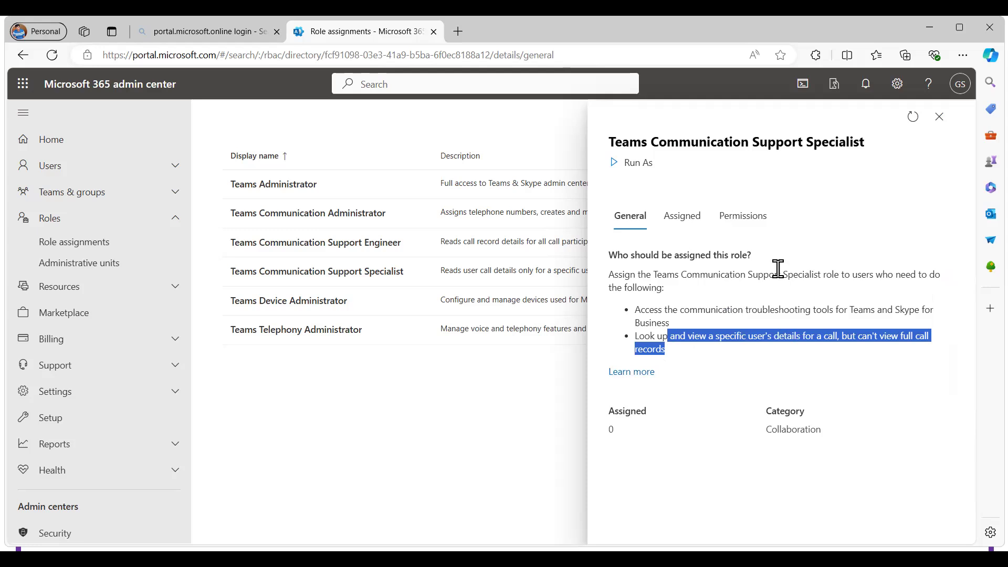
{"action": "left_click", "coordinate": [939, 117]}
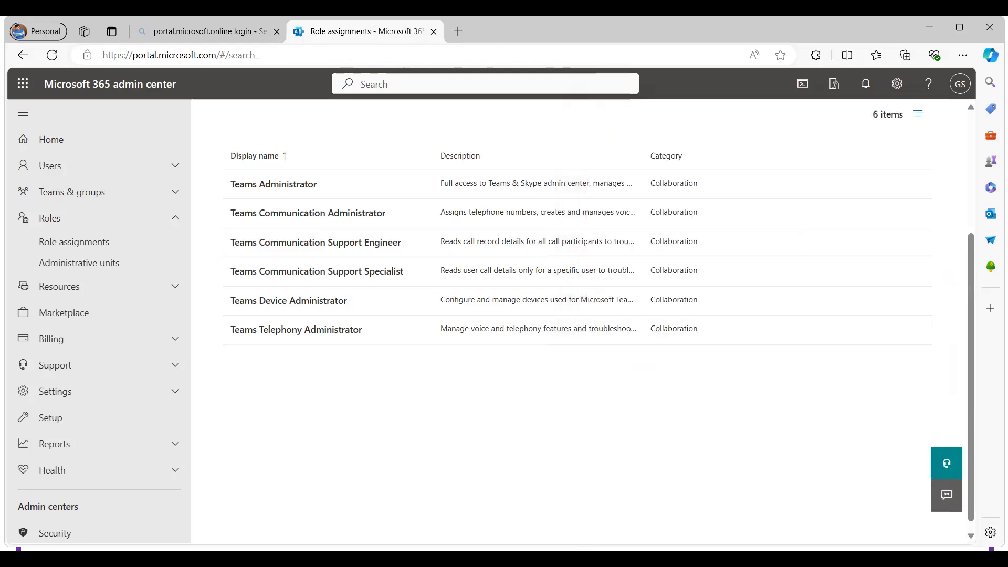